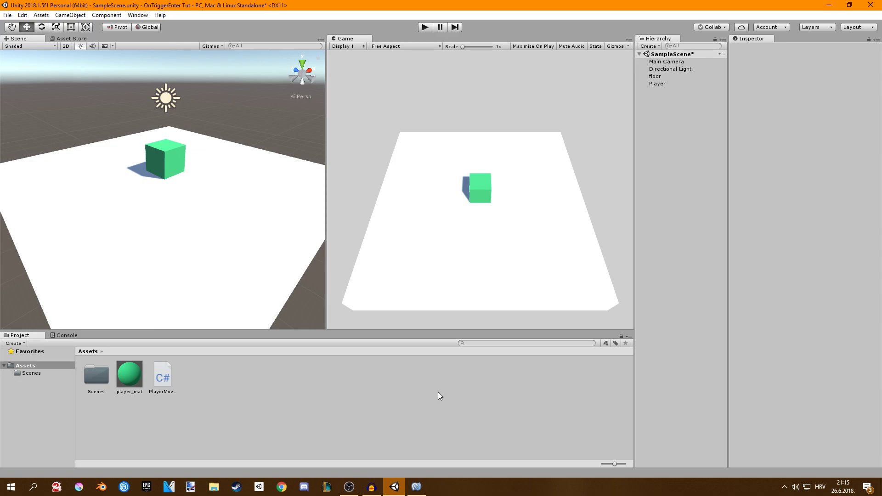
- Add a new cube to the scene and name it pickup_object
right_click(702, 109)
mouse_move(739, 194)
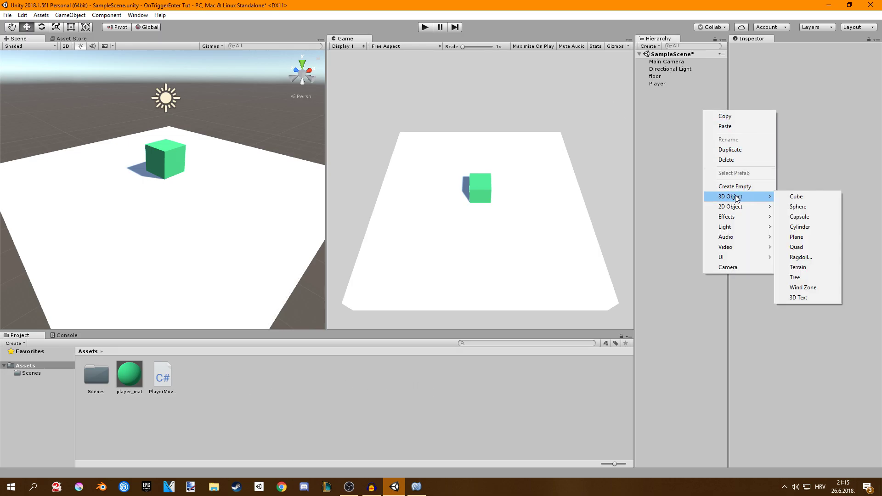
left_click(790, 197)
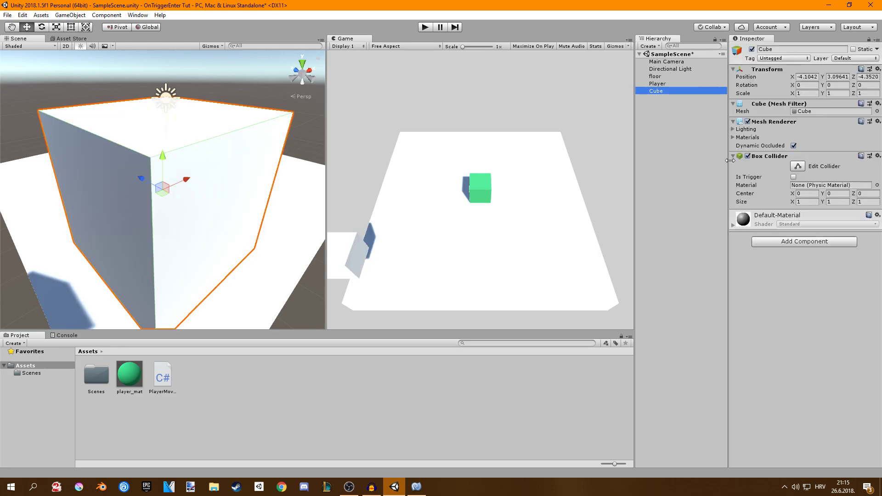
left_click(662, 93)
type("p")
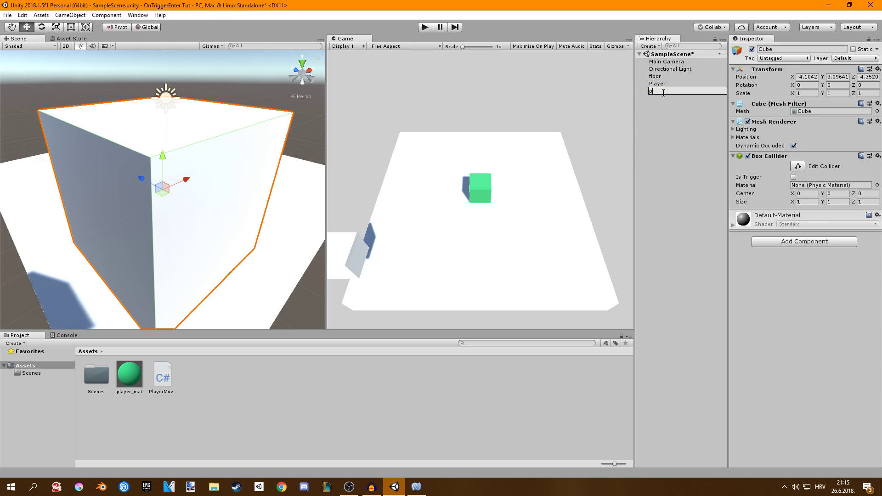
type("ickup_object")
key("Return")
- Position the cube at X 0, Y 1, and drag it forward to Z -3.22
left_click(814, 77)
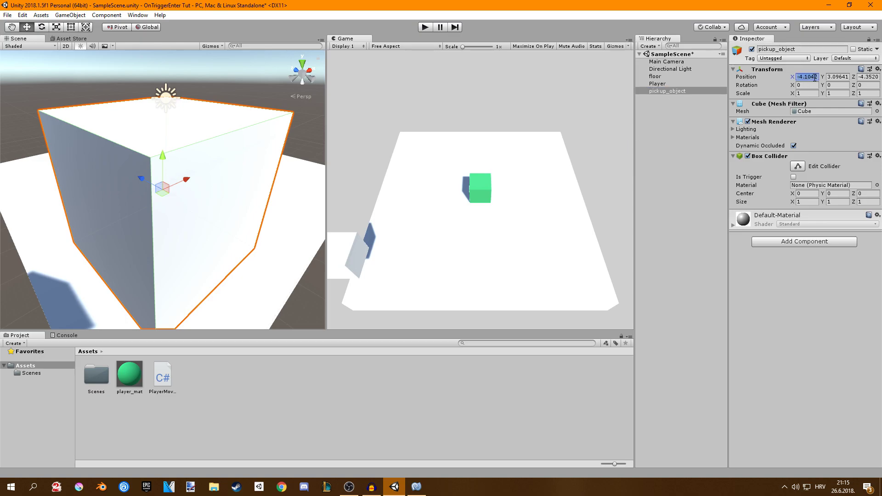
type("0")
key("Tab")
type("0")
key("Tab")
type("0")
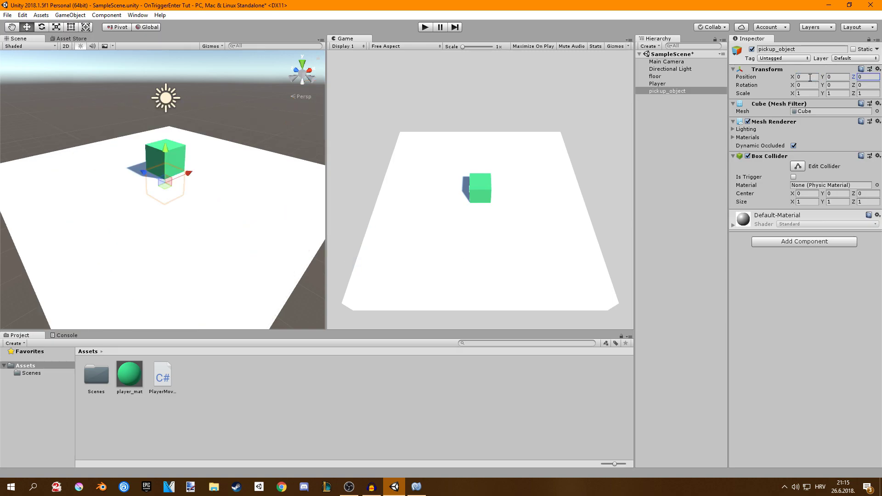
left_click(846, 77)
type("1")
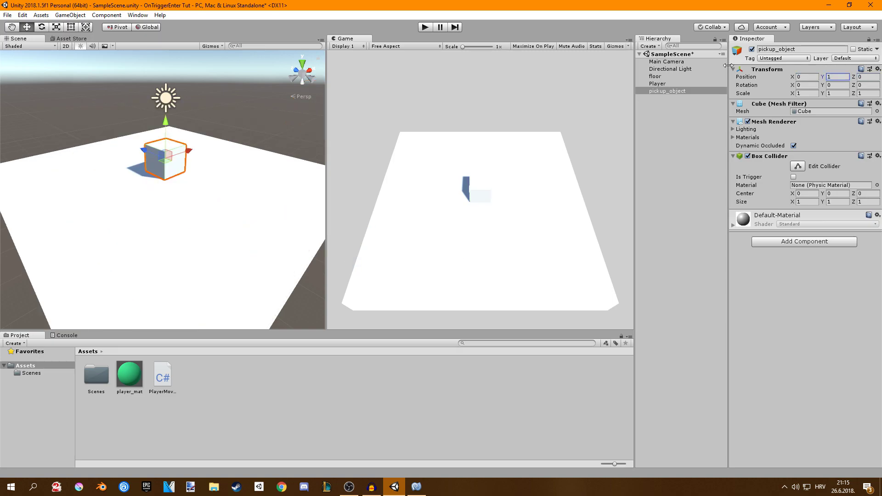
left_click_drag(146, 155, 214, 184)
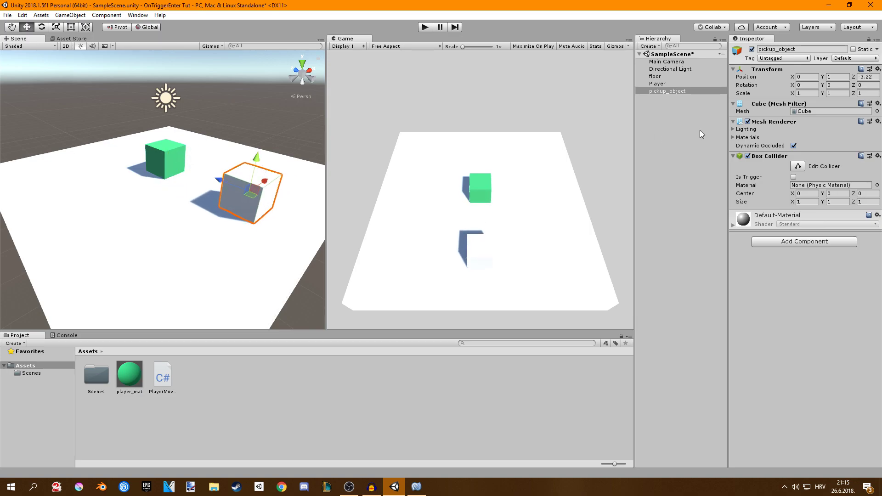
- Set the cube's X and Y scale to 0.5
left_click(808, 93)
type("0.5")
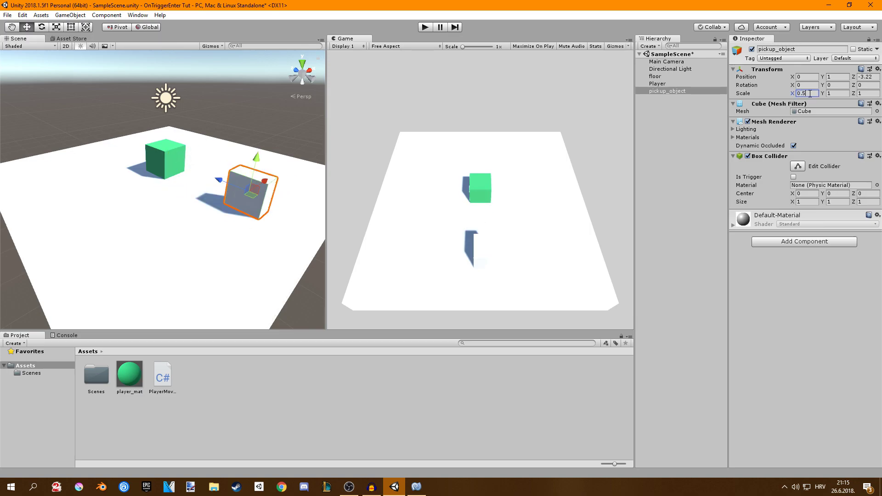
key("Tab")
type("0.5")
key("Tab")
- Finish the Z scale at 0.5 and create a new material named pickup_mat
type("0.5")
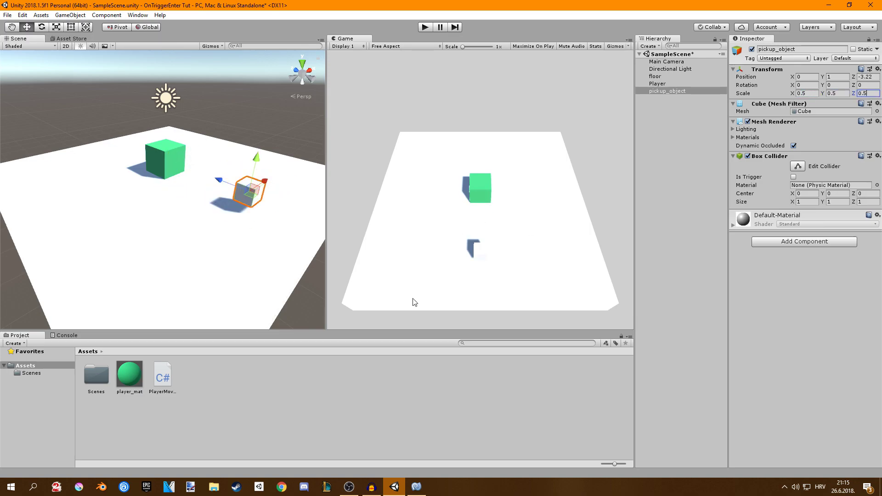
right_click(309, 377)
mouse_move(360, 181)
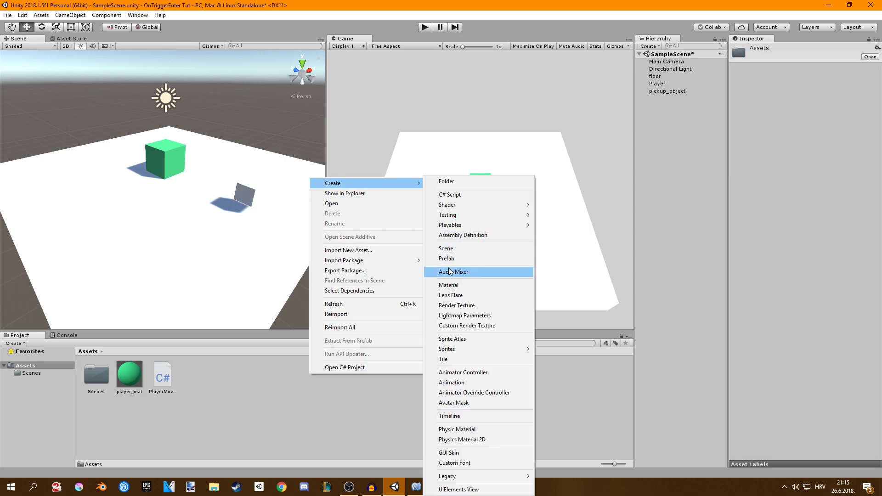
left_click(452, 286)
type("pickup")
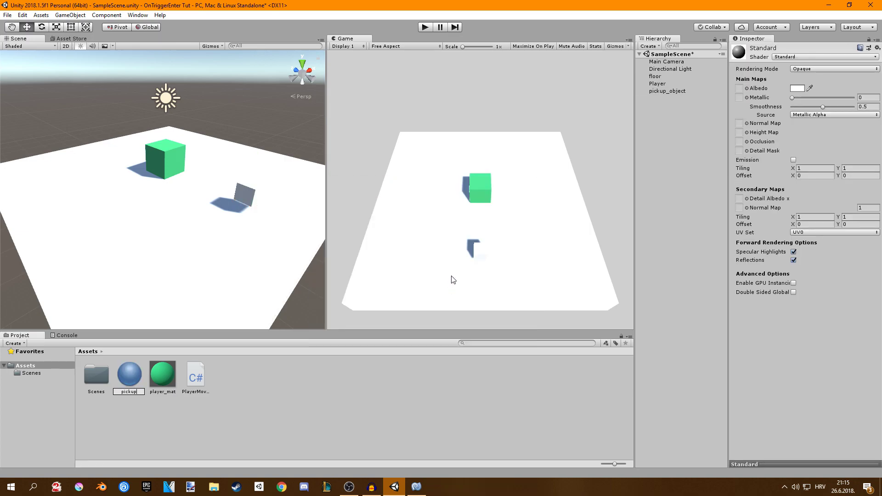
type("_mat")
key("Return")
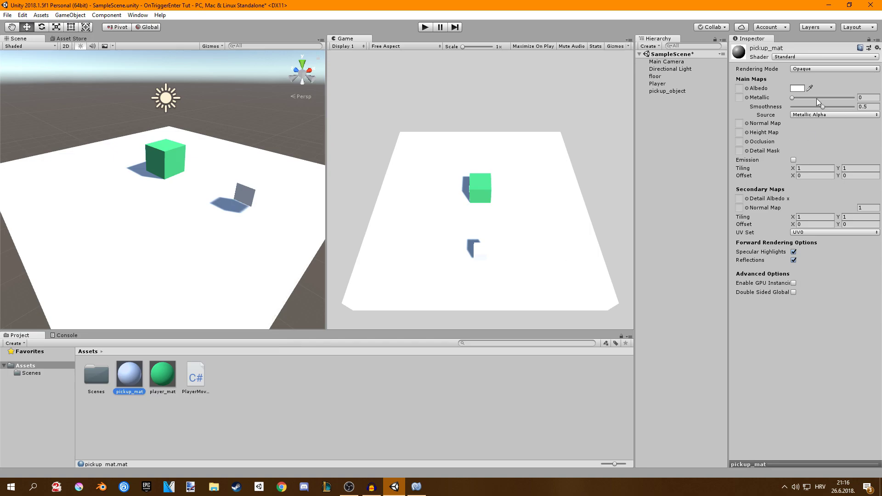
- Give pickup_mat a red albedo (DE3838) and smoothness 0, and apply it to the cube
left_click(800, 89)
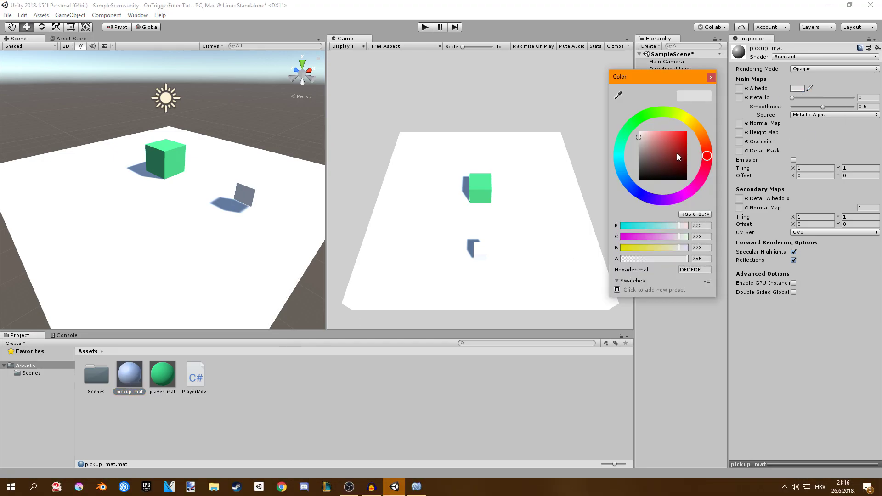
left_click(679, 141)
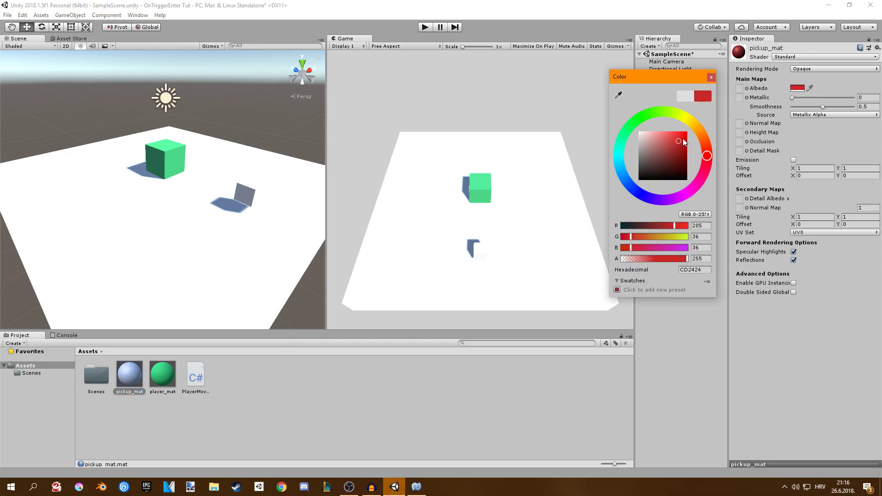
left_click(711, 77)
left_click_drag(816, 103, 638, 121)
left_click_drag(129, 376, 254, 191)
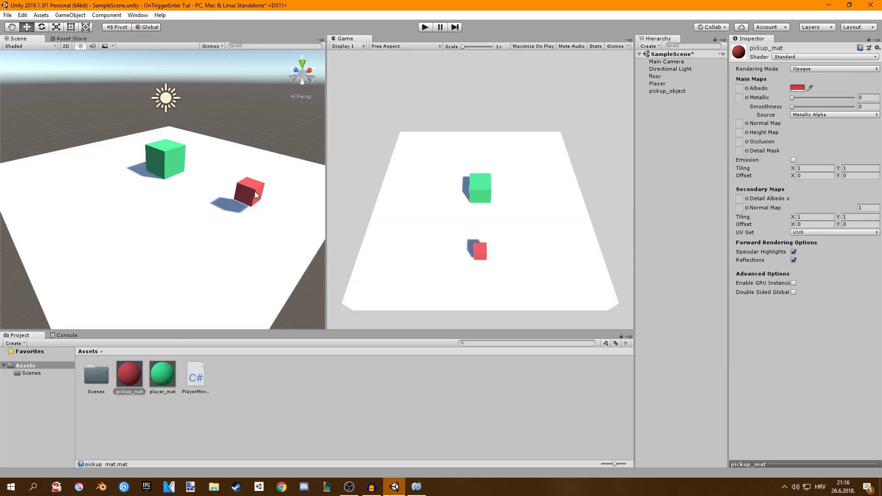
- Inspect pickup_object's Box Collider bounds, then enable Is Trigger
left_click(669, 91)
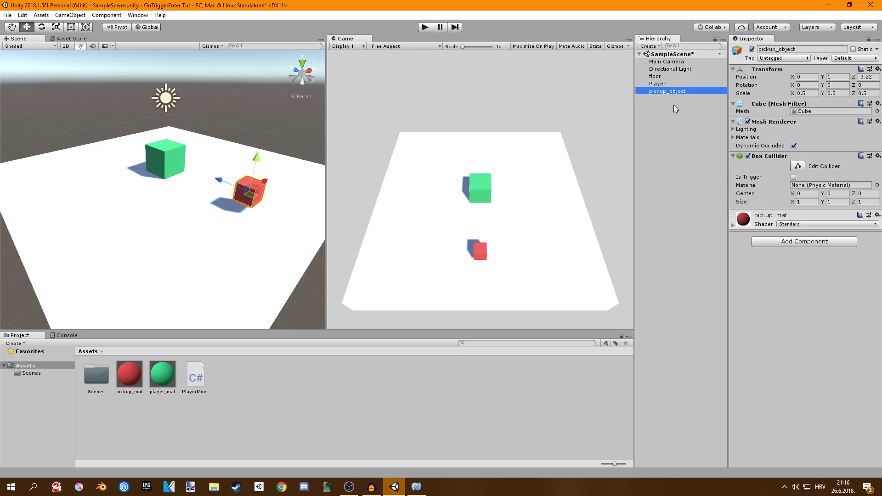
left_click(797, 166)
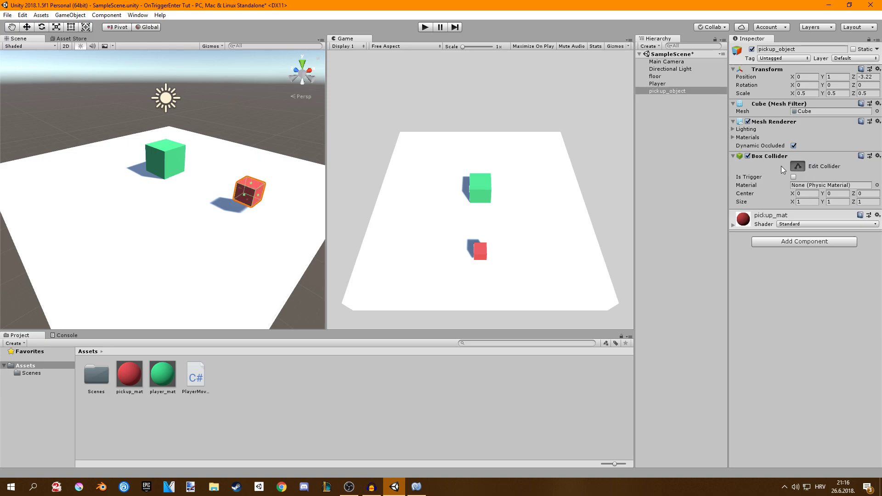
key("f")
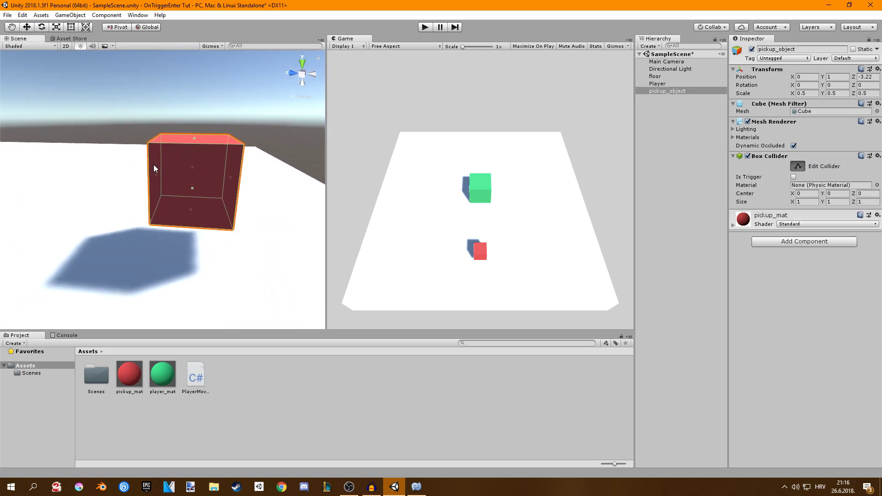
left_click_drag(154, 168, 285, 186, "alt")
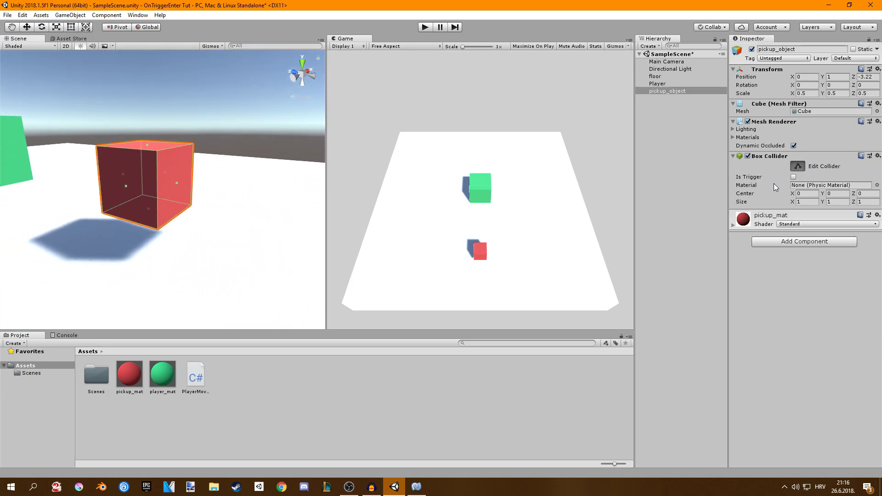
left_click(793, 167)
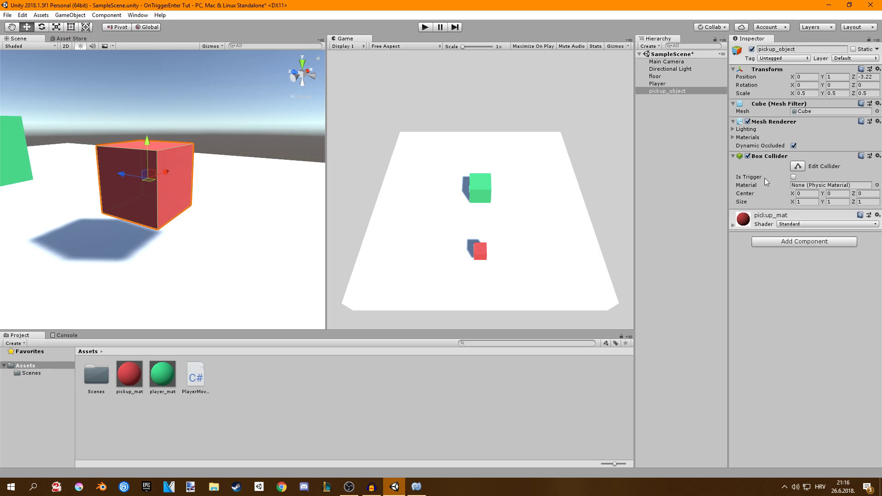
left_click(794, 177)
- Select Player, keep its tag set to Player, and orbit to view both cubes
left_click(661, 91)
left_click(658, 84)
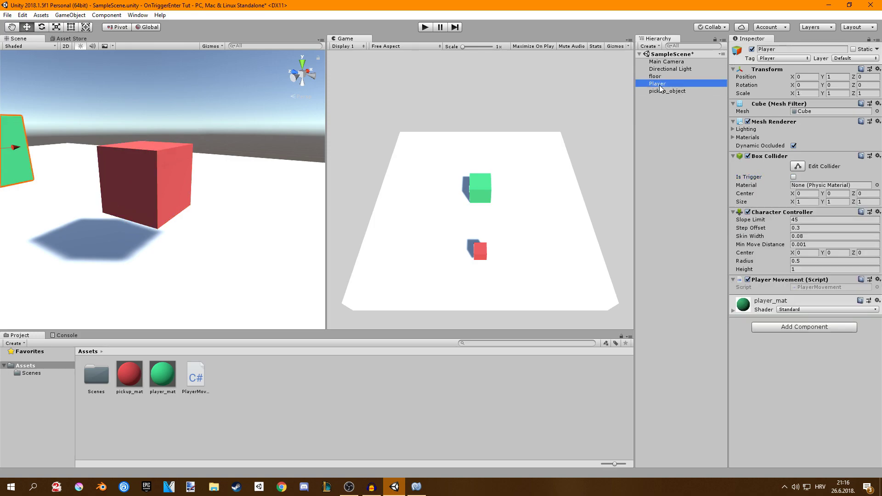
left_click(763, 59)
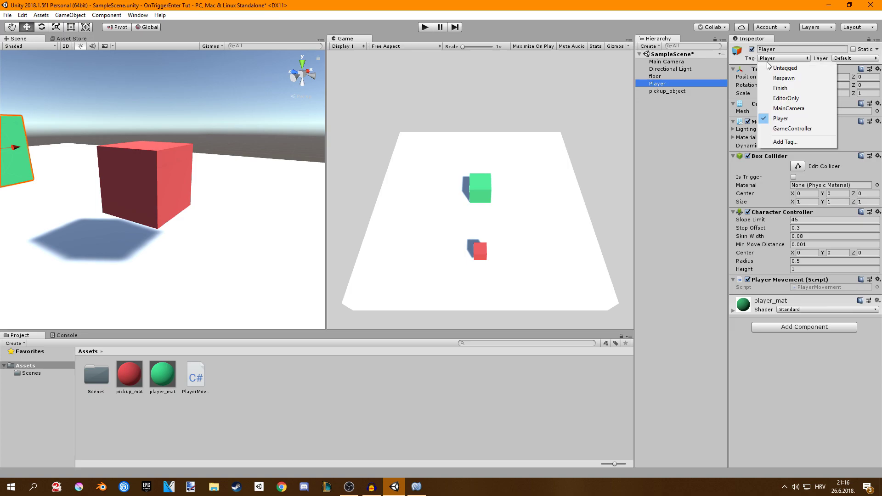
left_click(776, 119)
left_click_drag(193, 202, 156, 237, "alt")
scroll(156, 237, "down", 5)
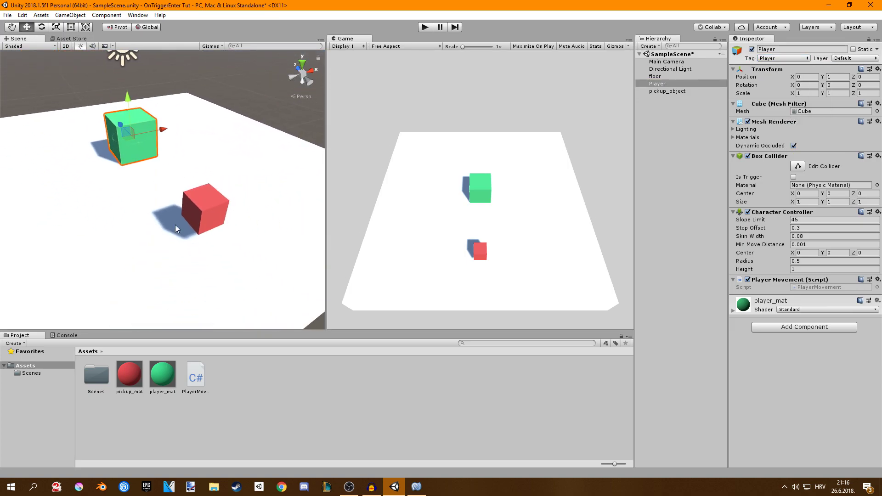
left_click(428, 29)
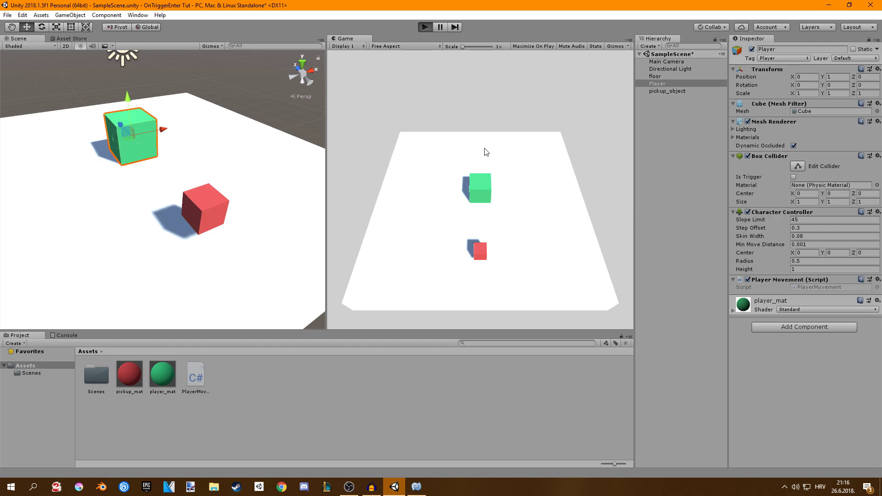
key("s")
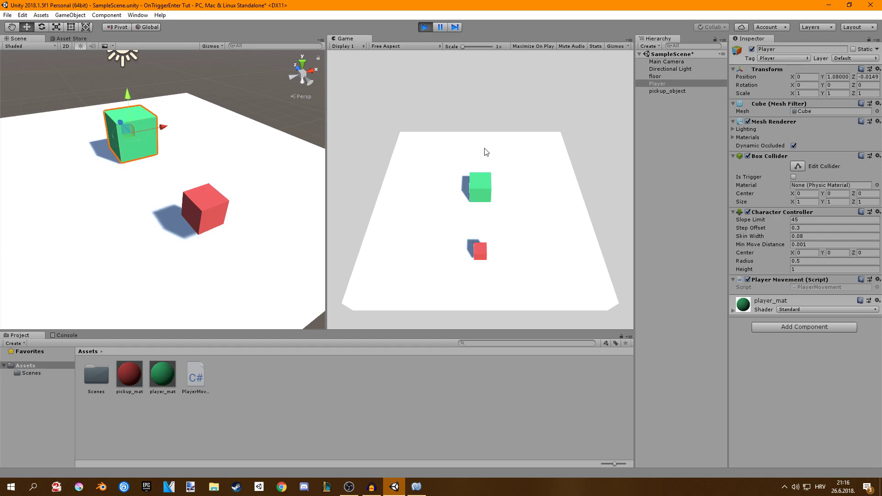
key("a")
key("w")
key("d")
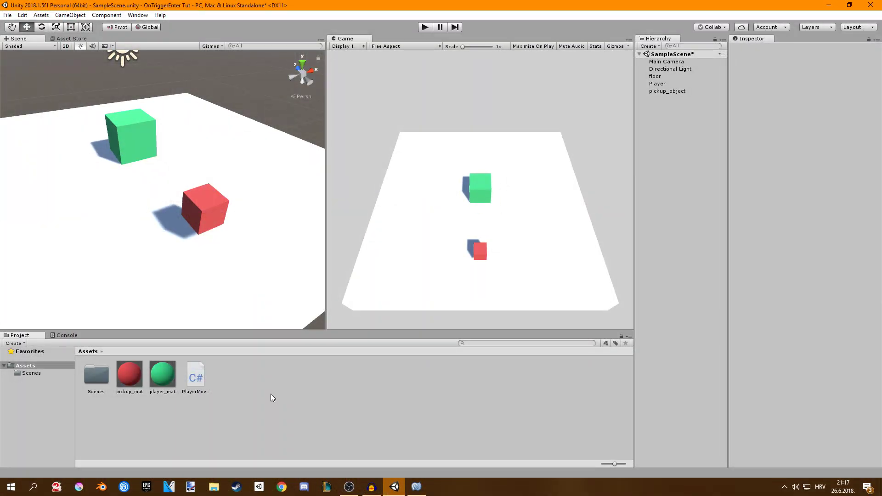
right_click(240, 373)
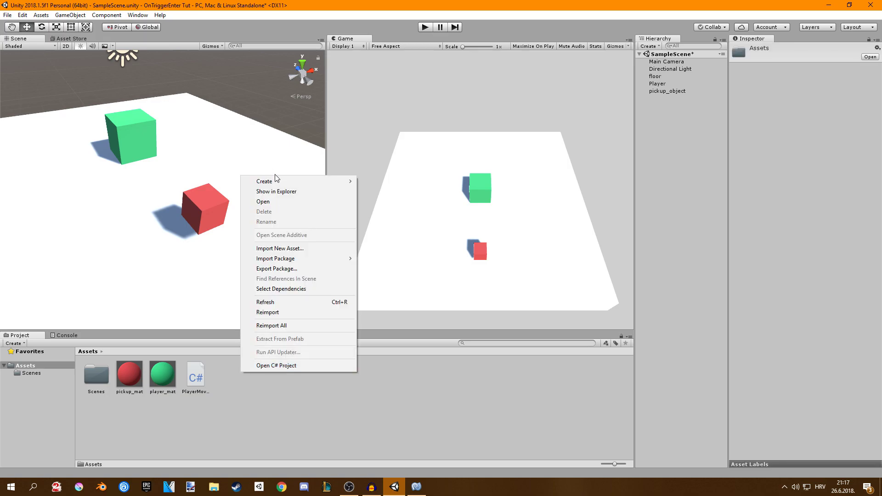
- Create a C# script named PickupObject in the Assets folder
mouse_move(276, 181)
left_click(400, 200)
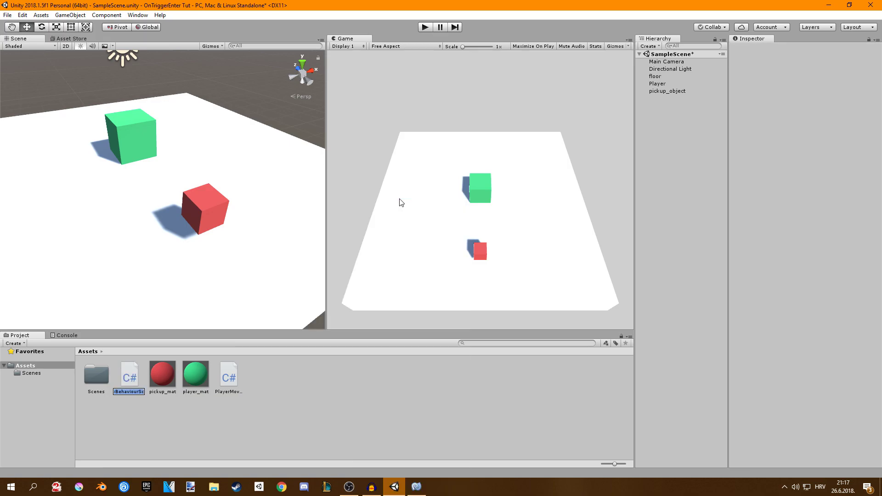
type("PickupObject")
key("Return")
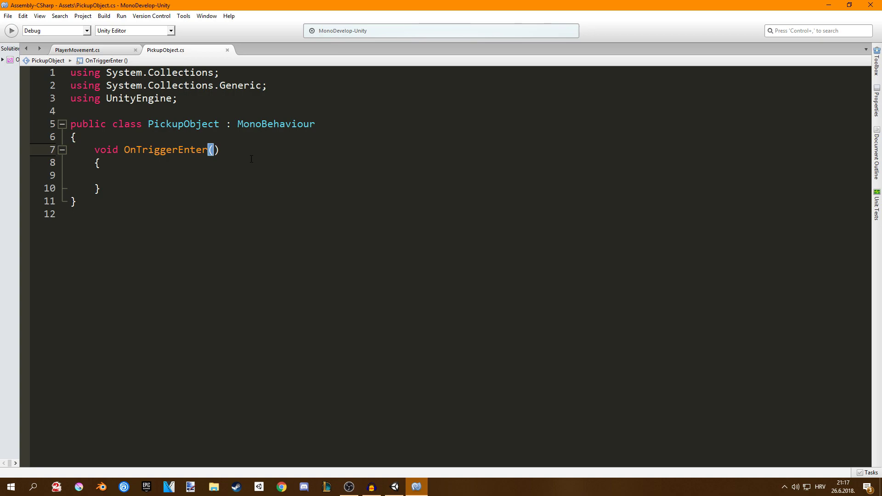
- Give OnTriggerEnter the parameter 'Collider collider'
type("Collider colli")
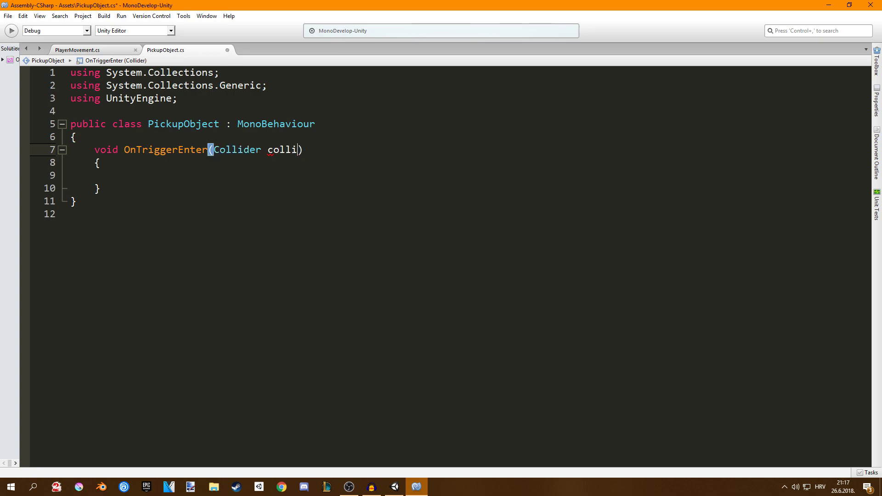
type("der")
left_click_drag(316, 149, 218, 152)
left_click(214, 151)
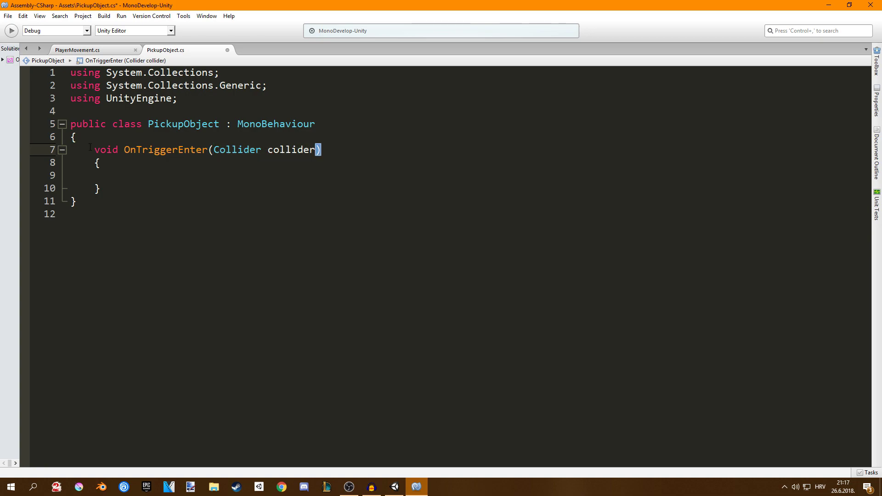
key("Down")
key("Down")
key("Down")
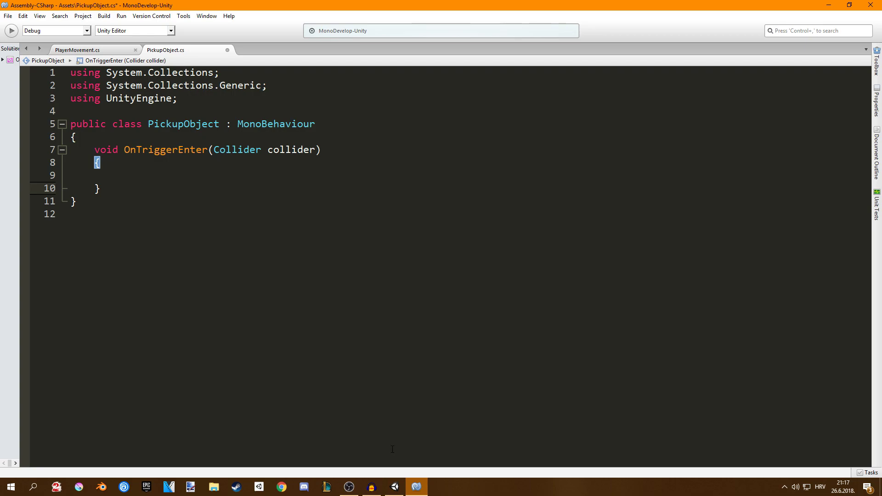
key("alt+Tab")
key("alt+Tab")
left_click(137, 172)
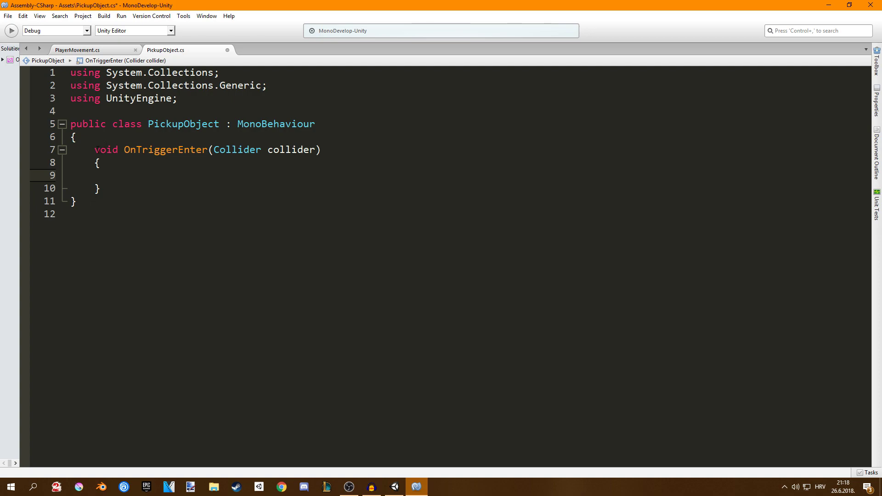
triple_click(97, 149)
left_click(129, 176)
- Add an if (collider.gameObject.tag == "Player") block, then check the Player's tag in Unity
type("if")
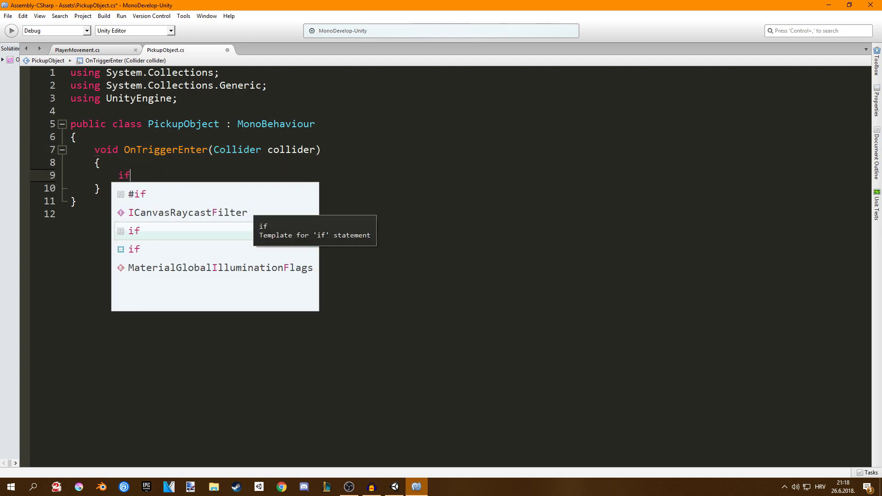
type("(collider.game")
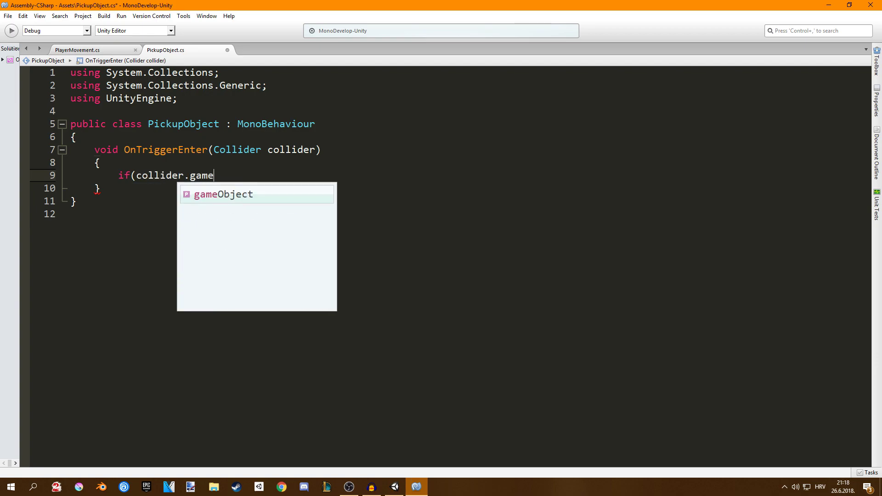
key("Return")
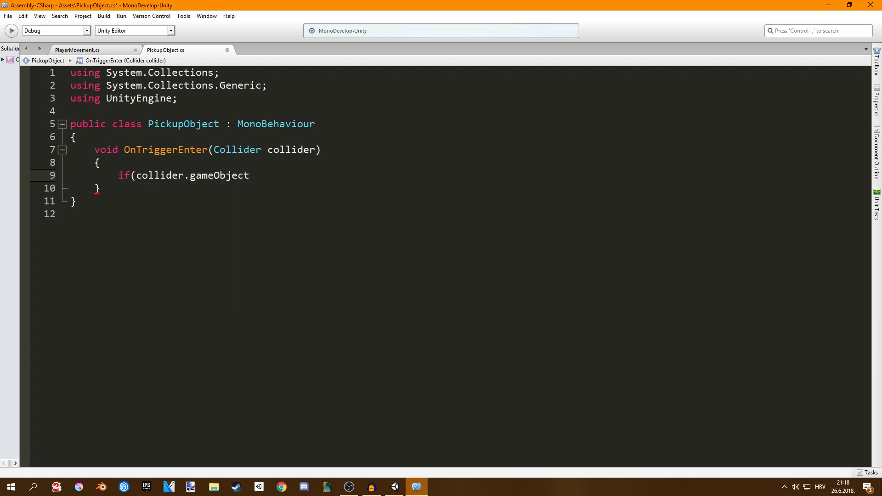
type(".tag ==")
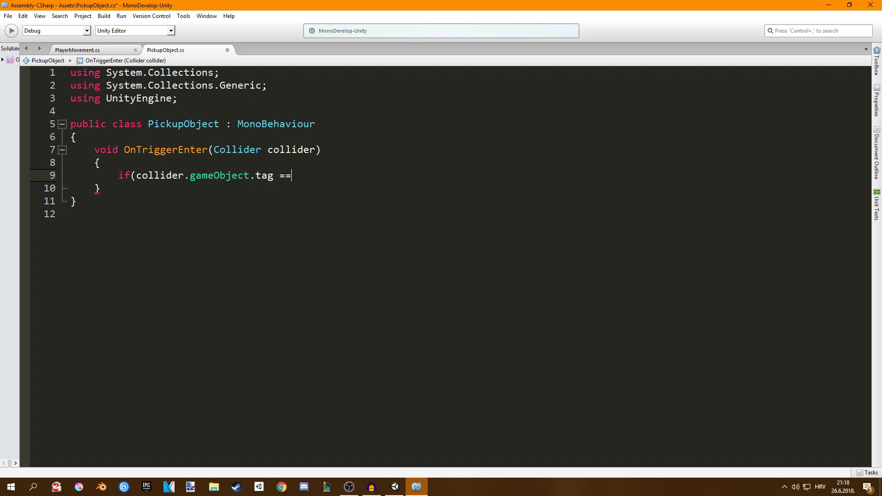
type(" \"Player\")")
key("Return")
type("{")
left_click(394, 487)
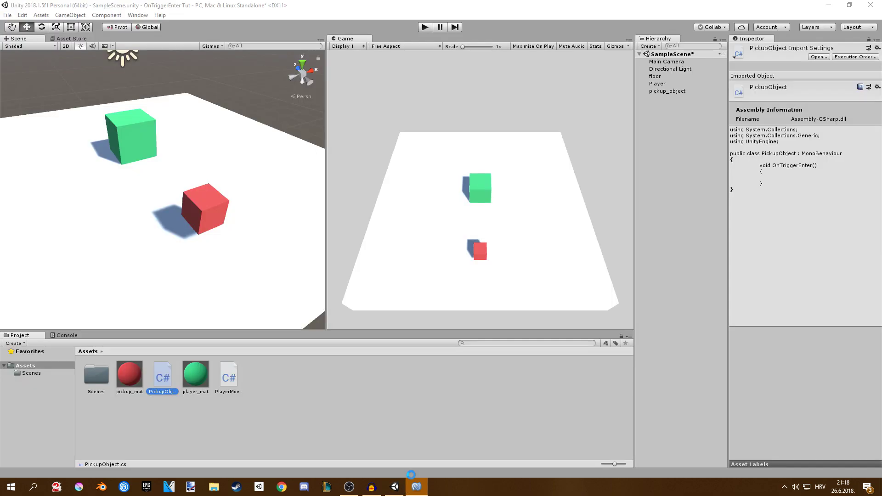
left_click(657, 84)
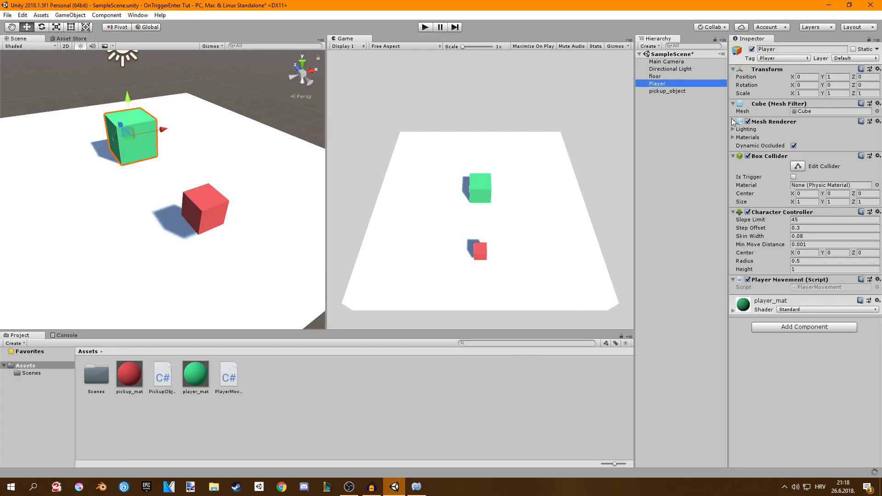
key("alt+Tab")
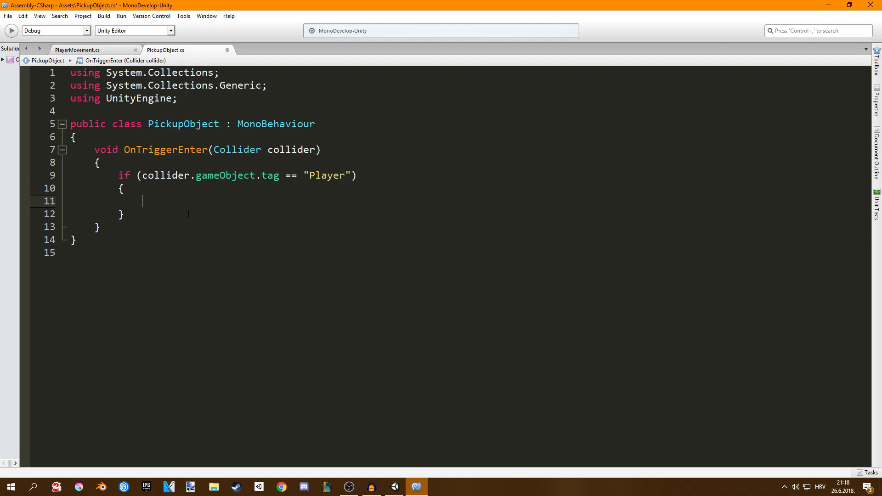
- Inside the if, add print("Item picked up"); and Destroy (gameObject);, then save the script
type("print(\"")
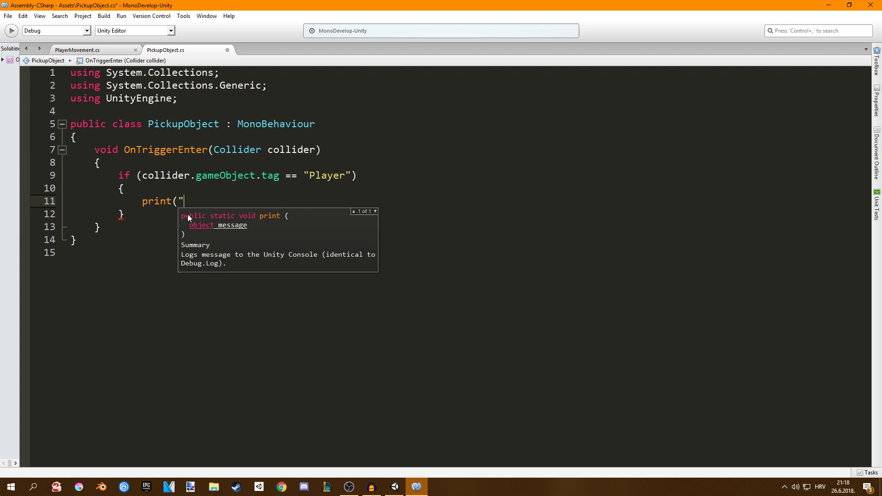
type("Item picked up\")")
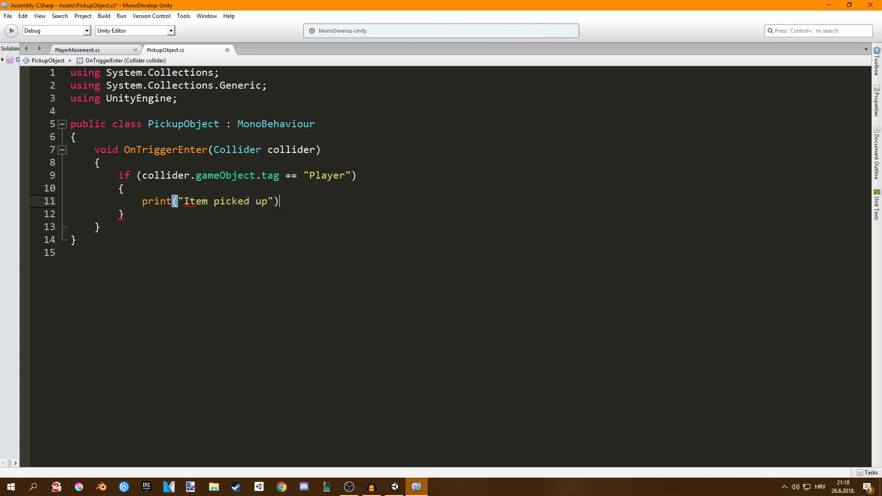
type(";")
key("Return")
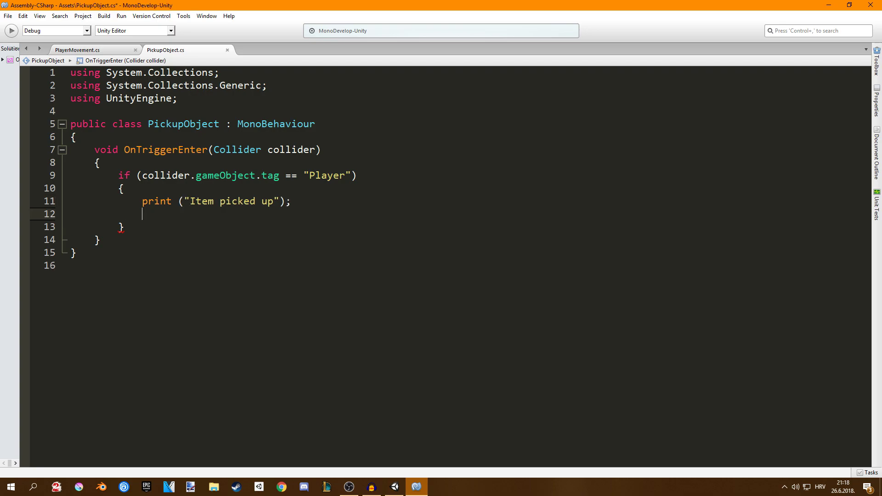
type("Destroy (gameObject);")
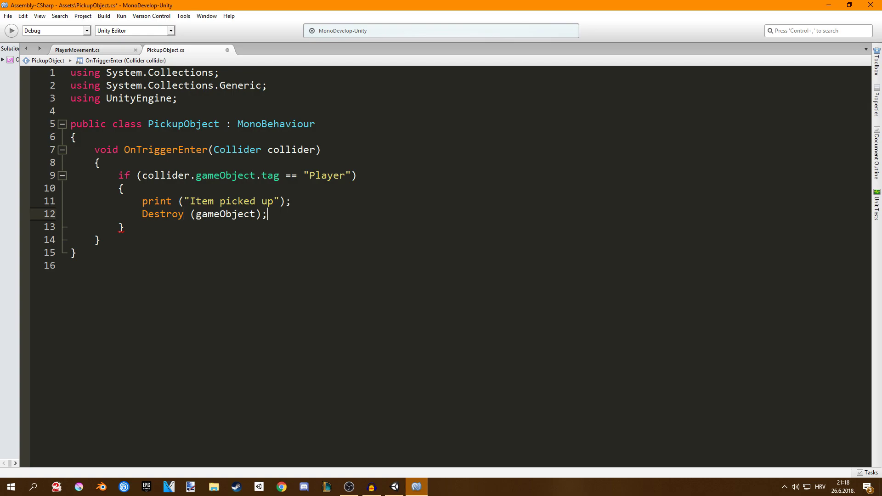
key("ctrl+s")
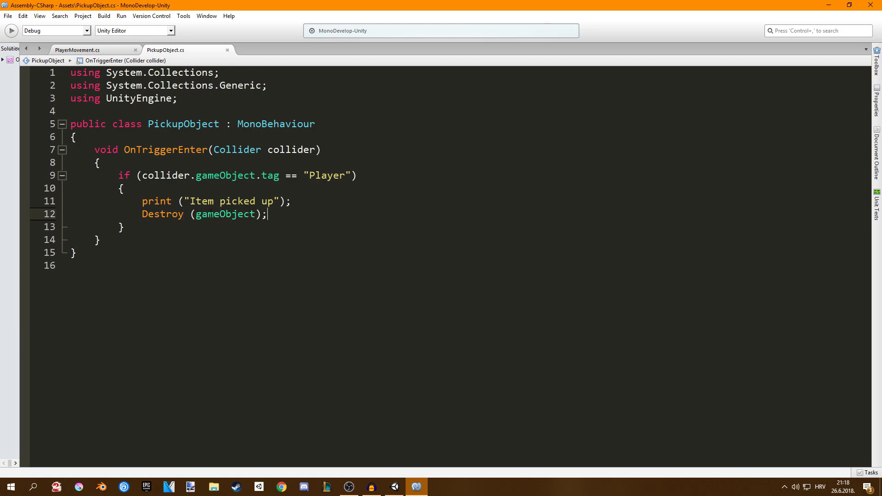
left_click_drag(141, 203, 293, 203)
left_click(294, 202)
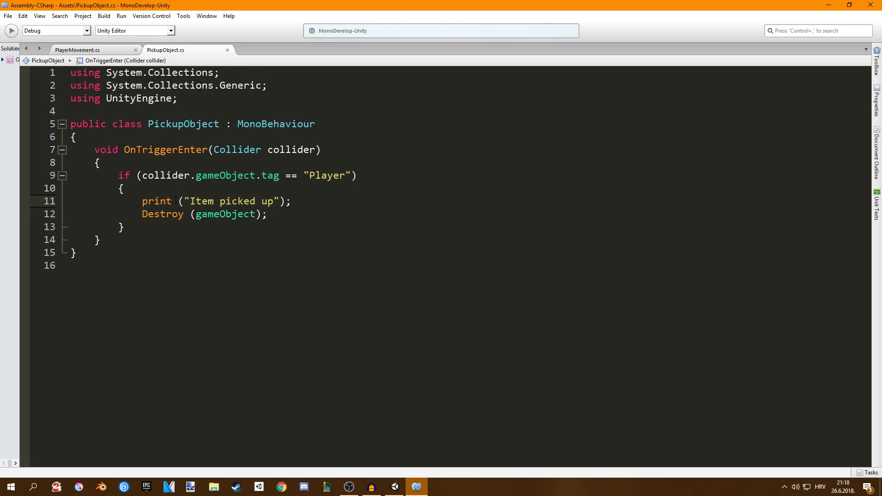
- Attach the PickupObject script to pickup_object and start Play mode
left_click(394, 486)
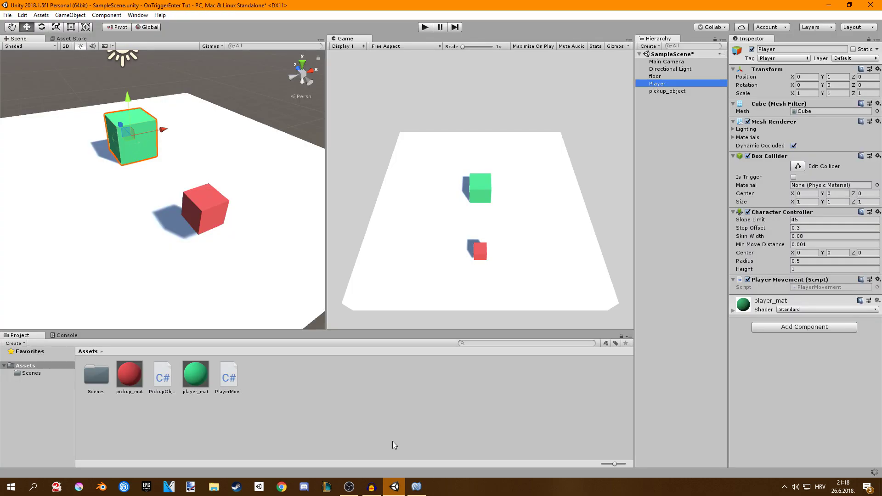
left_click(672, 91)
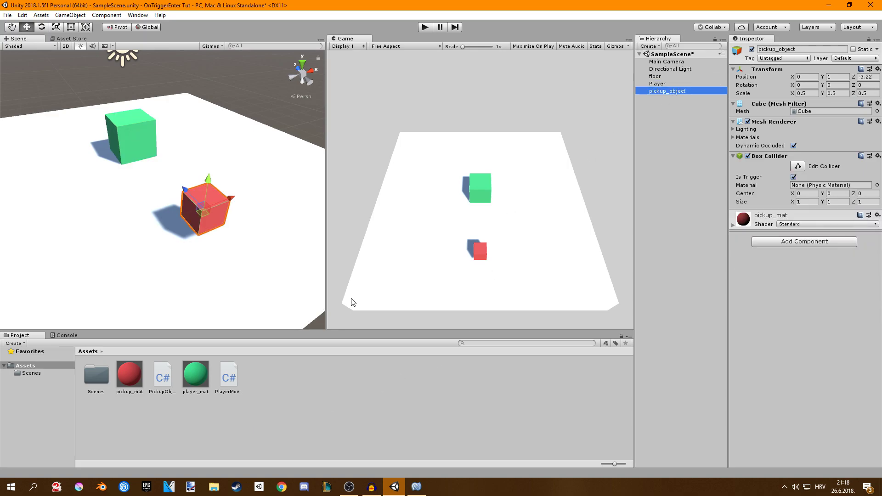
left_click_drag(155, 377, 770, 288)
left_click(425, 27)
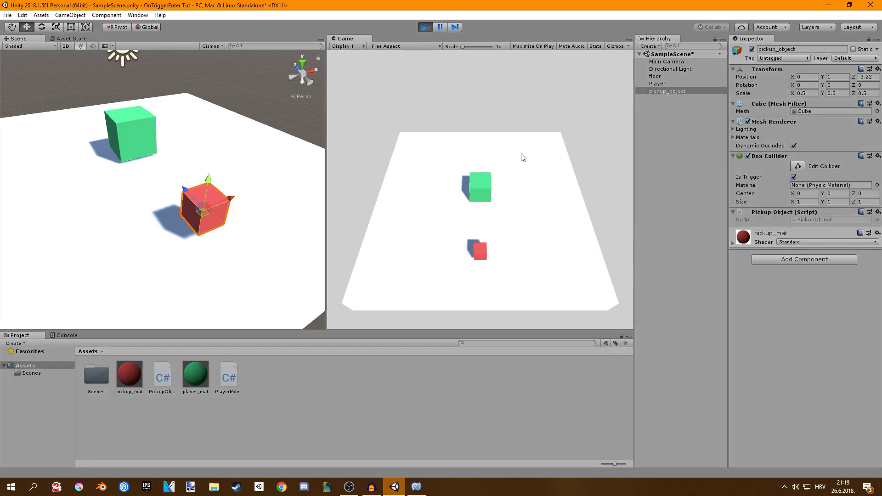
- Drive the player into the red cube, view 'Item picked up' in the Console, and stop the game
key("Down")
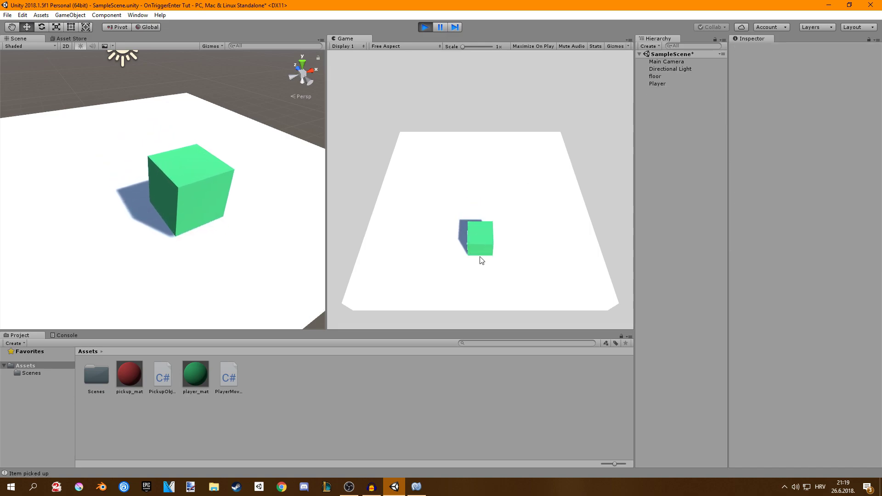
left_click(64, 335)
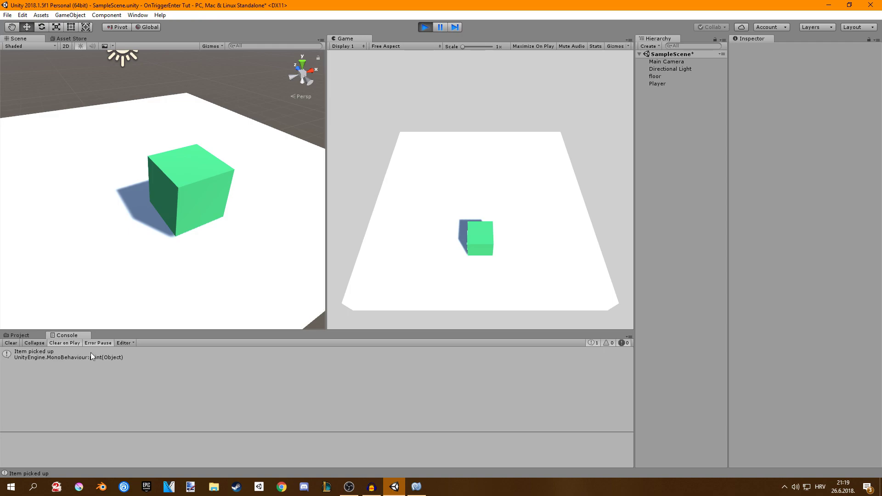
key("ctrl+p")
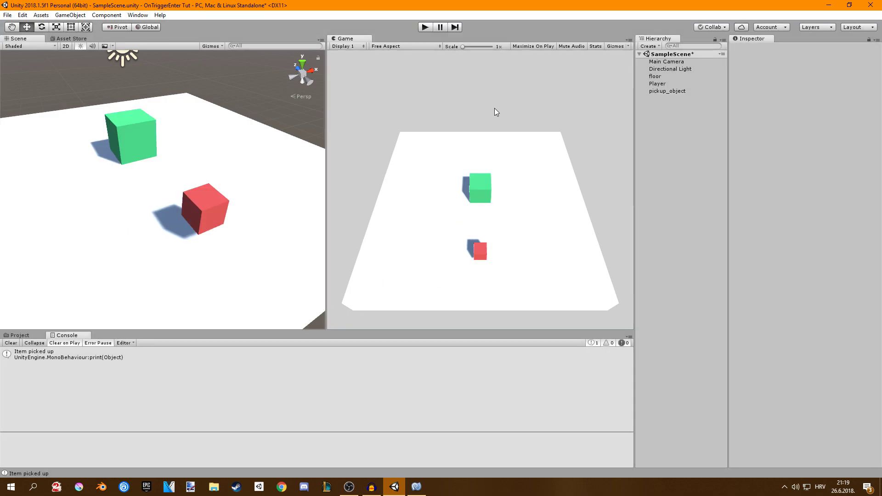